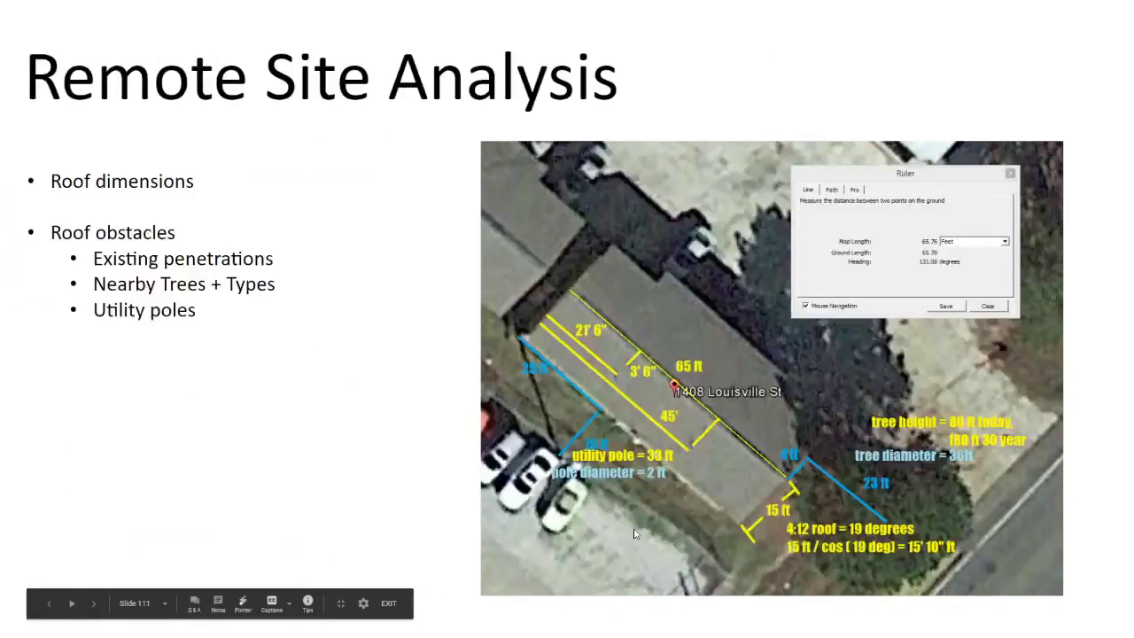
key(Left)
Step: Advance to the Download Google Earth slide, exit the slideshow, and go to the Community.Solar page
key(Escape)
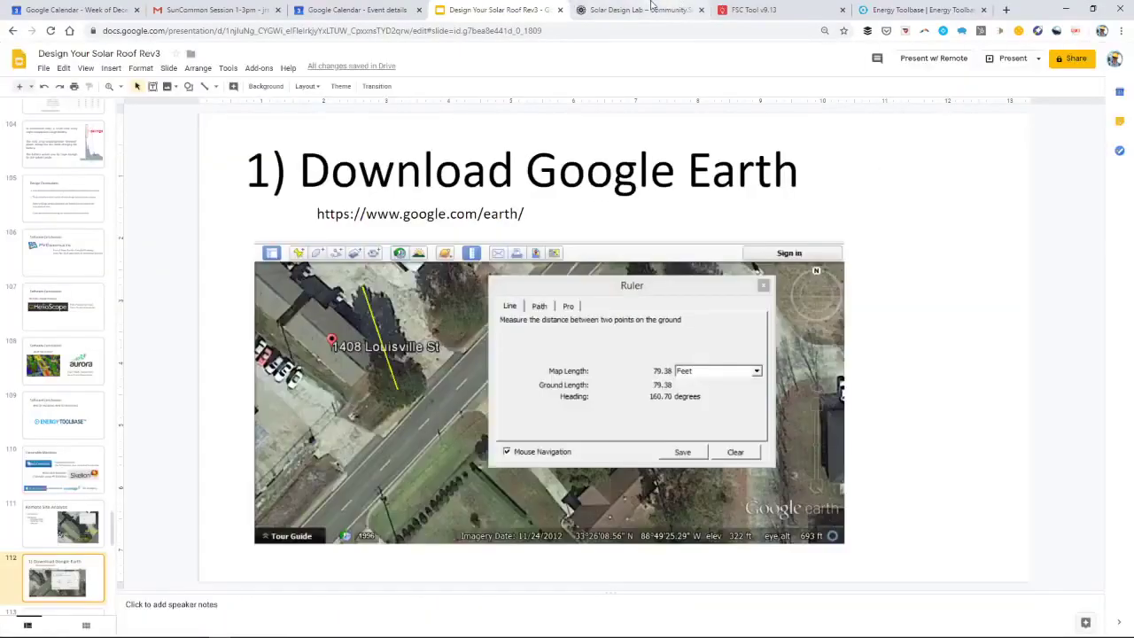
click(640, 5)
scroll(549, 184, down, 10)
Step: Bring the 'How to accelerate your sales process' nearmap video into view above Remote Site Analysis
scroll(892, 351, down, 15)
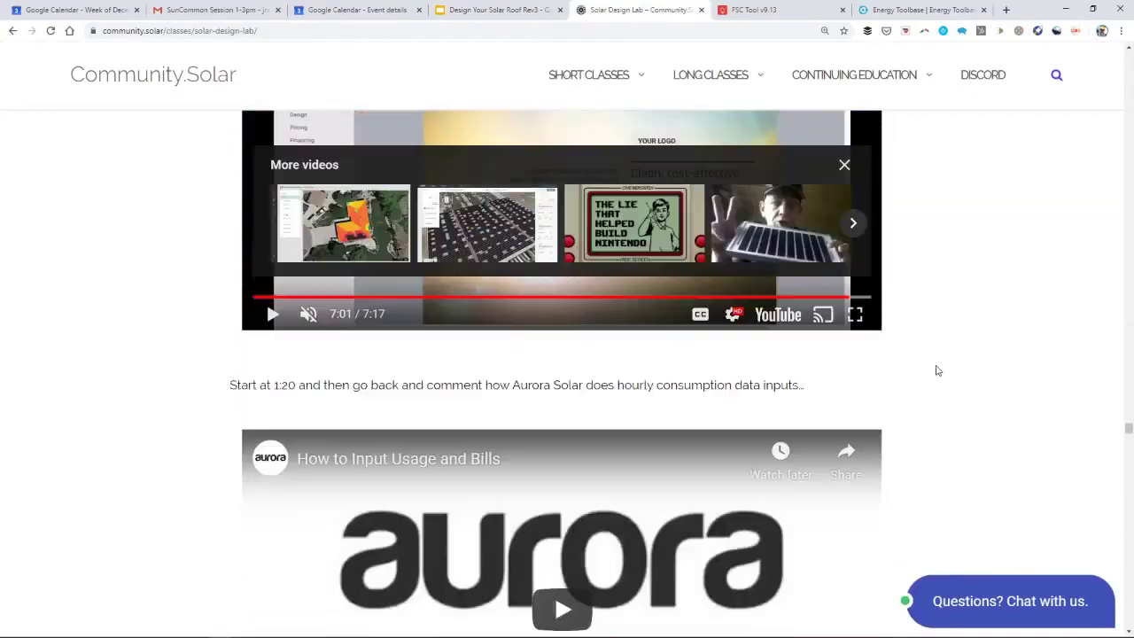
scroll(918, 420, down, 20)
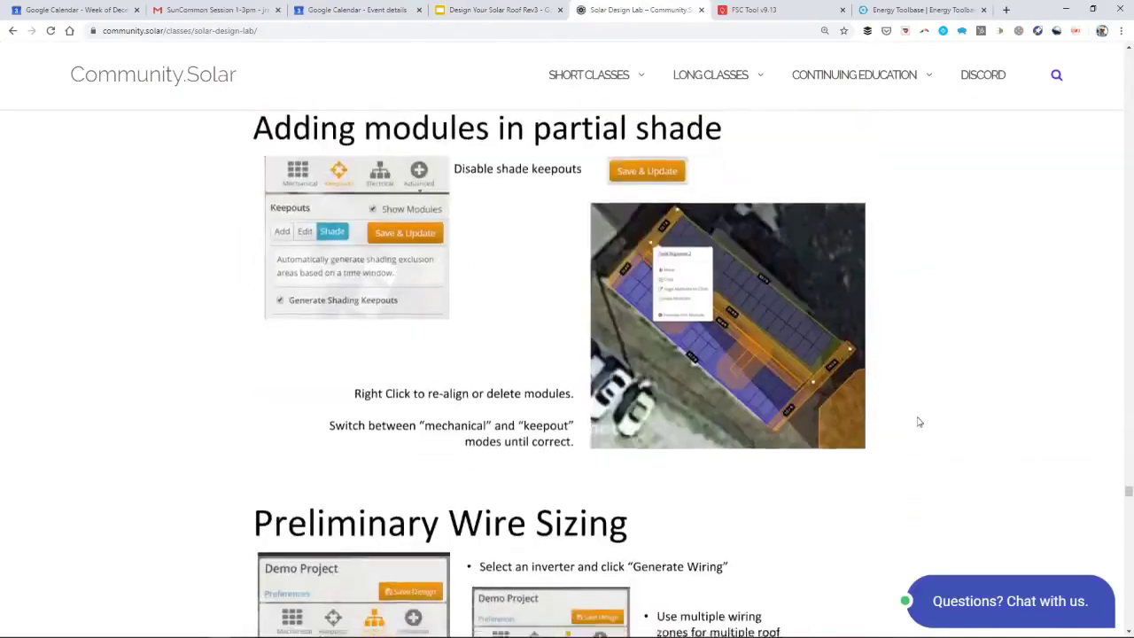
scroll(791, 450, down, 20)
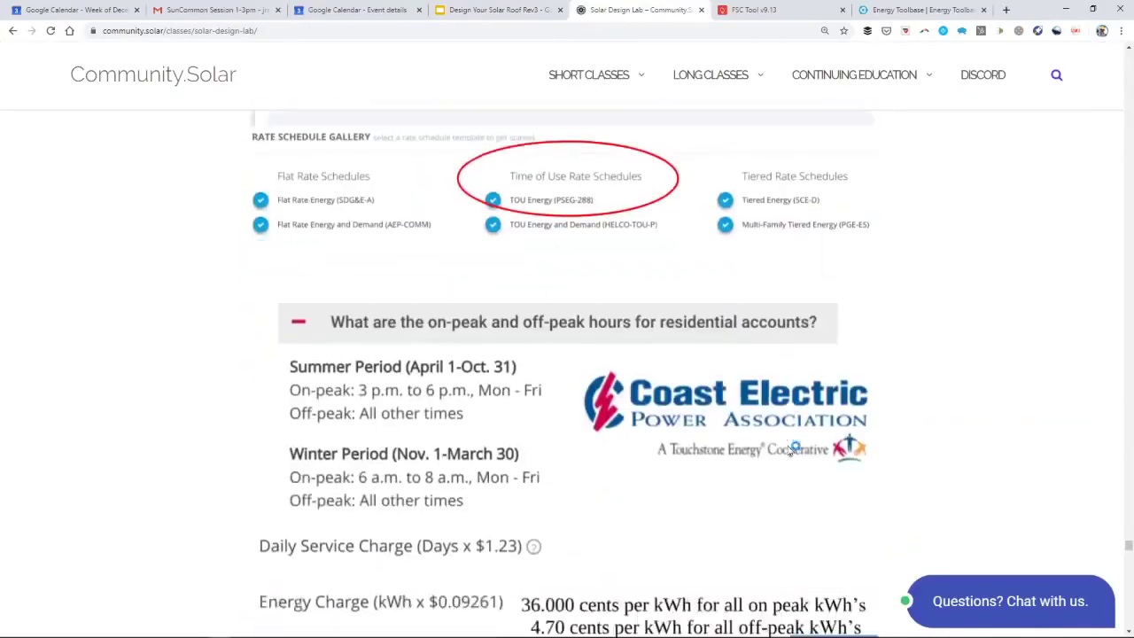
scroll(789, 450, down, 10)
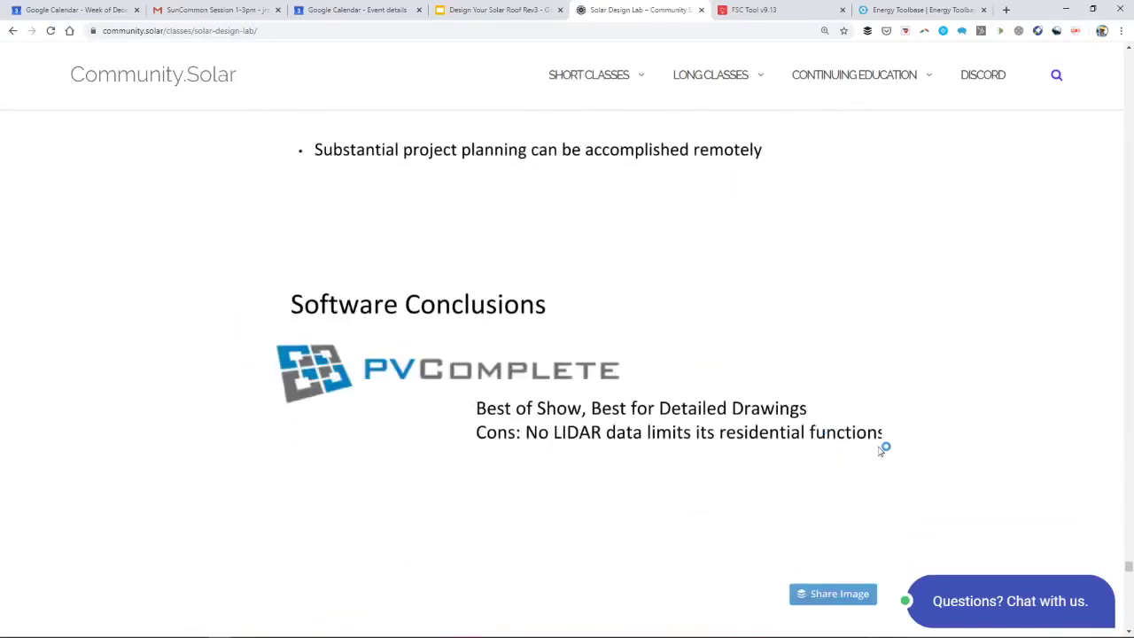
drag(1129, 567, 1129, 624)
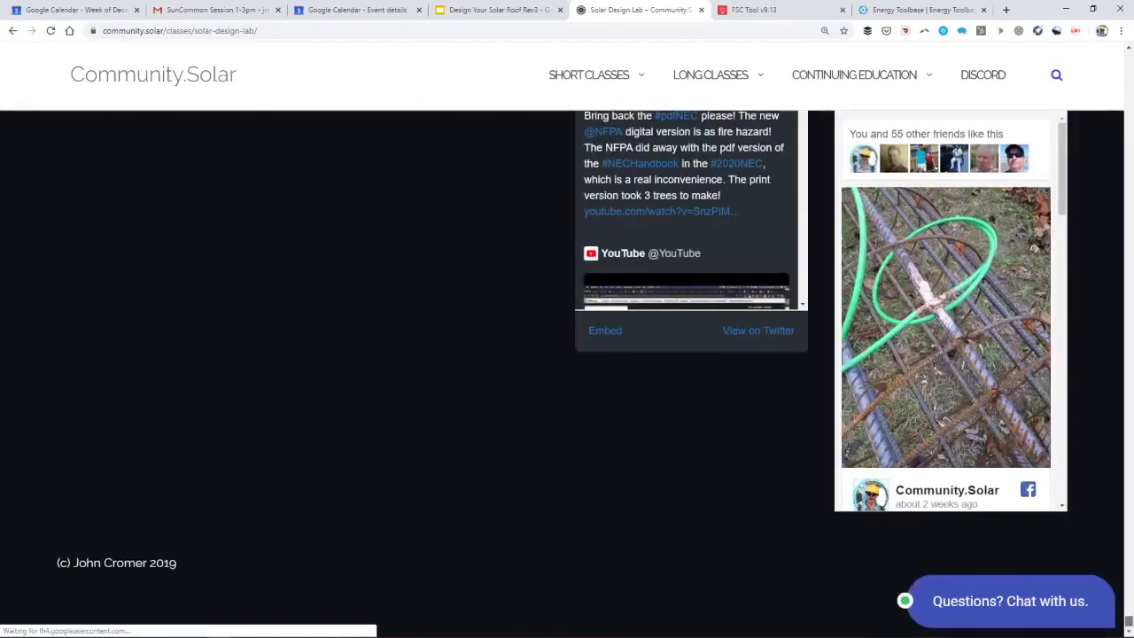
scroll(501, 346, up, 5)
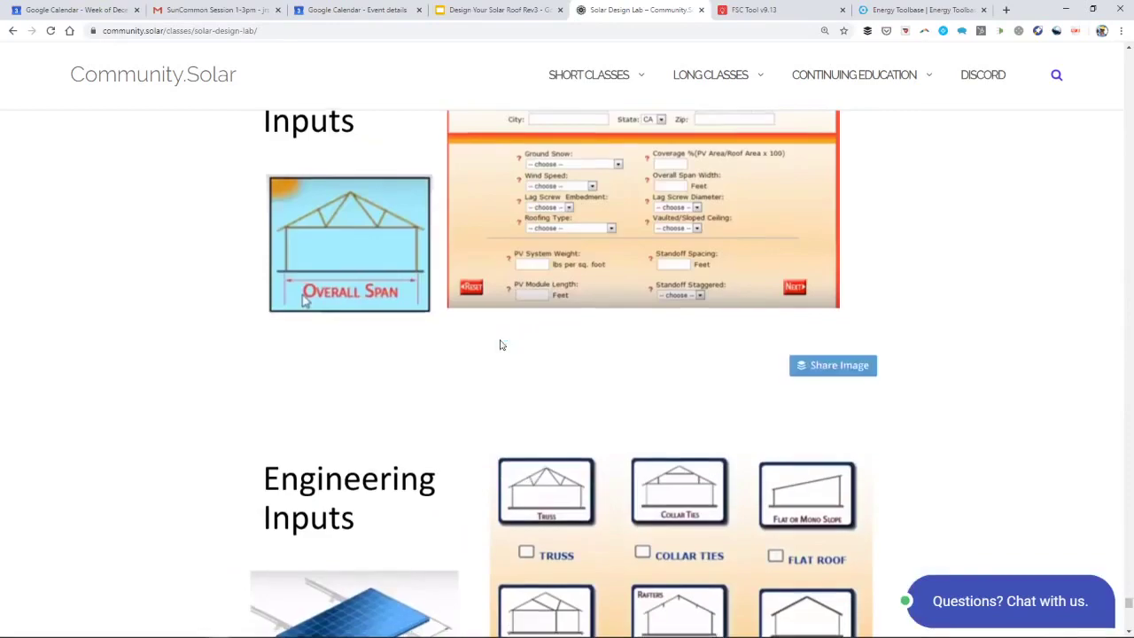
scroll(500, 346, down, 4)
scroll(499, 344, up, 12)
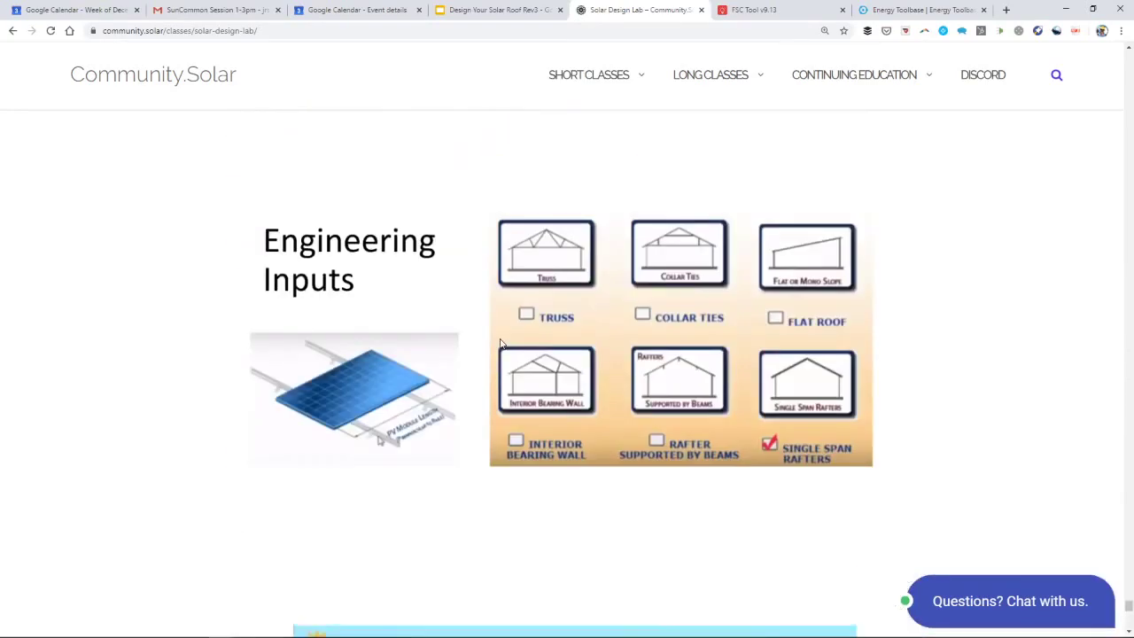
scroll(501, 343, up, 15)
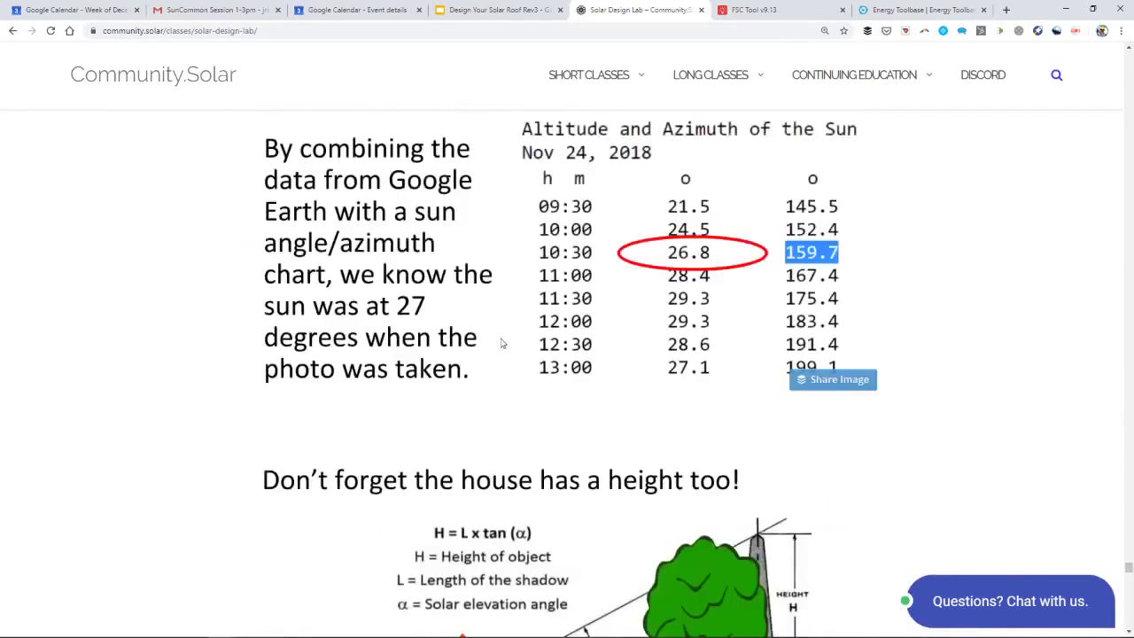
scroll(502, 344, up, 15)
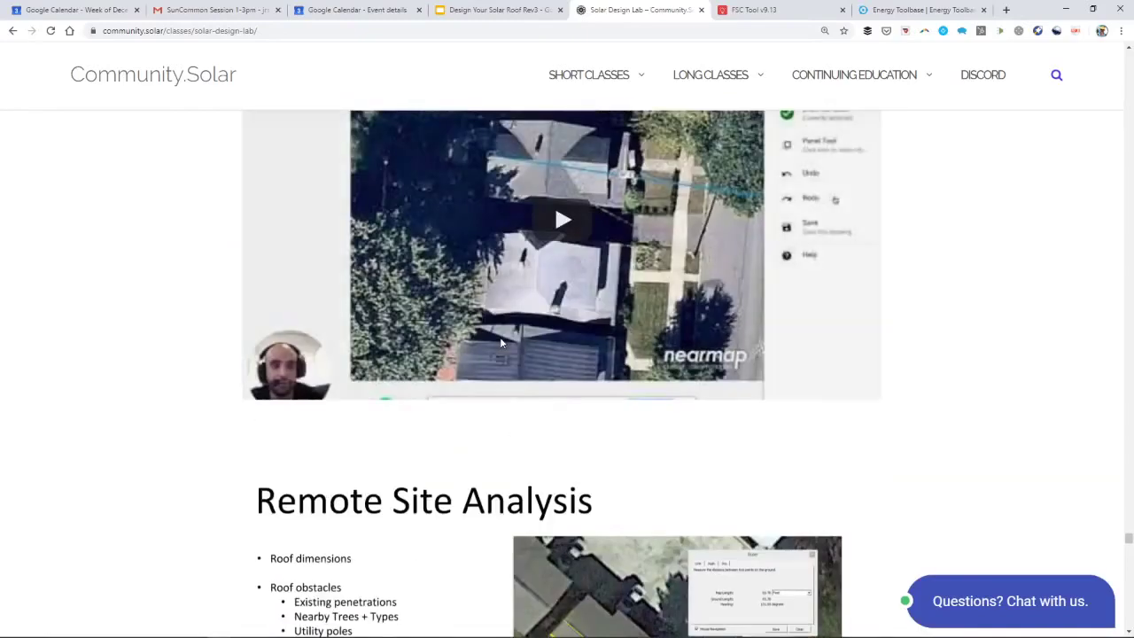
scroll(501, 344, up, 5)
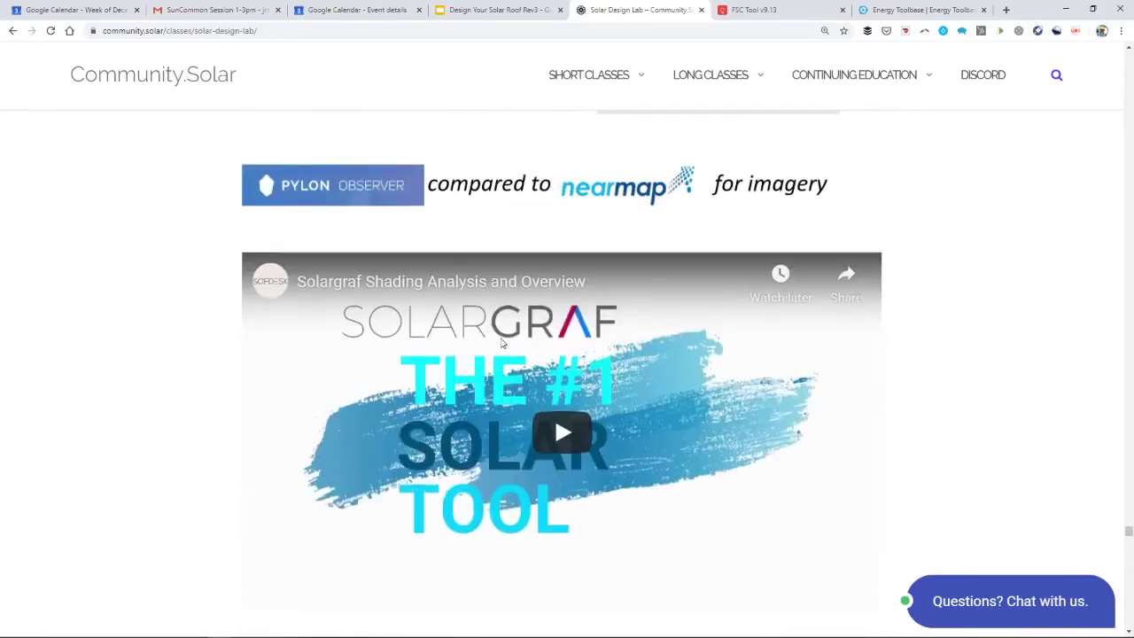
scroll(500, 344, down, 3)
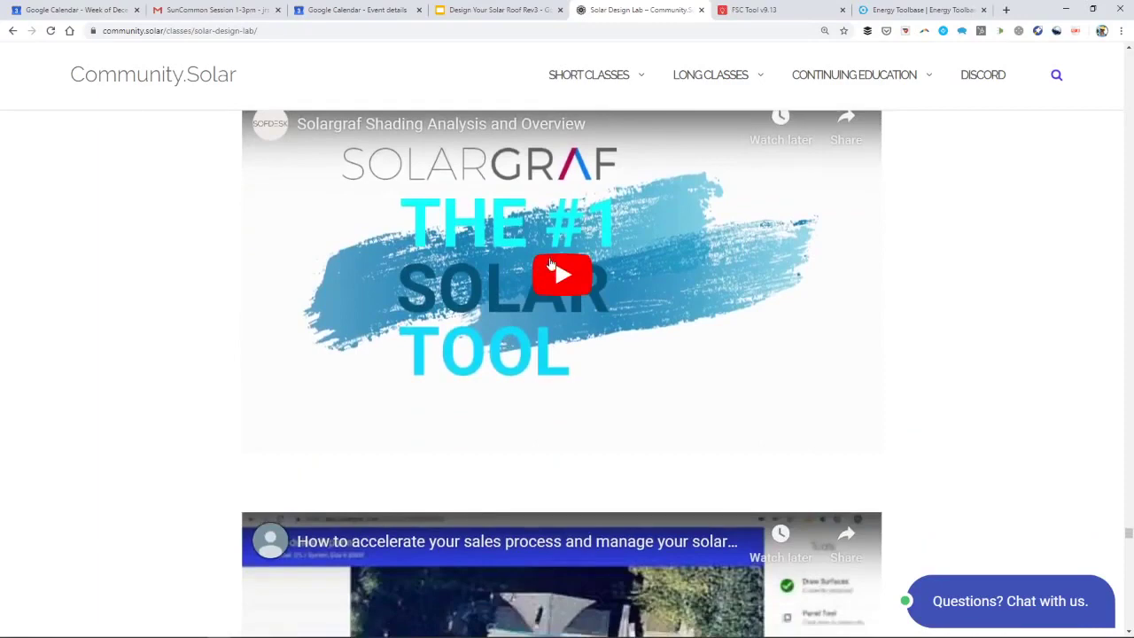
scroll(554, 261, down, 5)
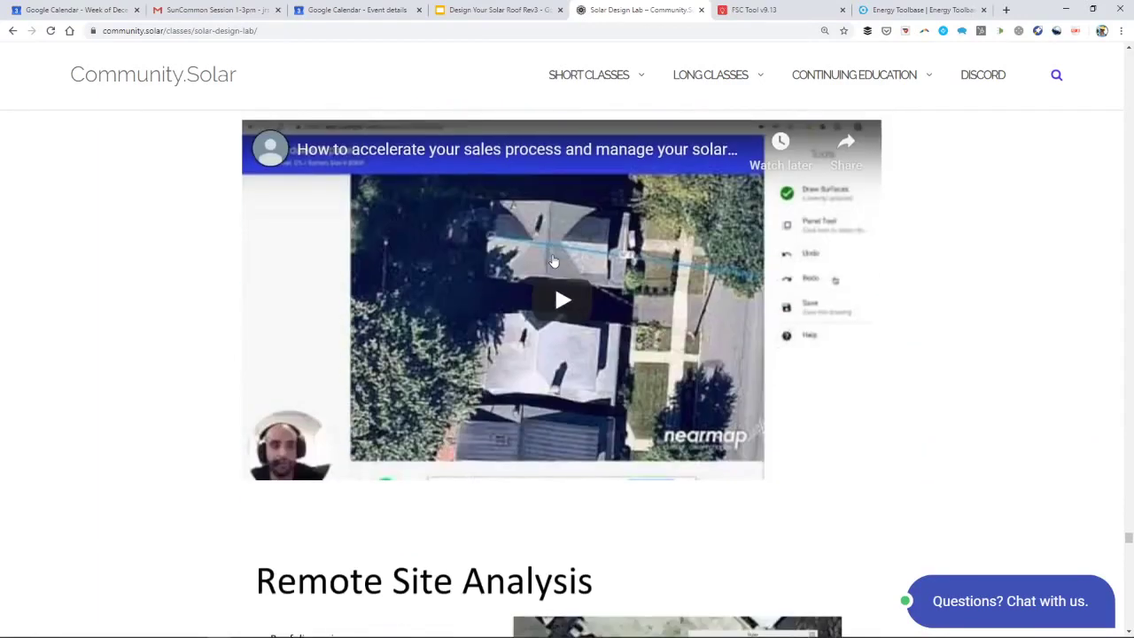
Step: Play the sales-process video full screen, jump to 3:13, then back to about 2:42
click(560, 278)
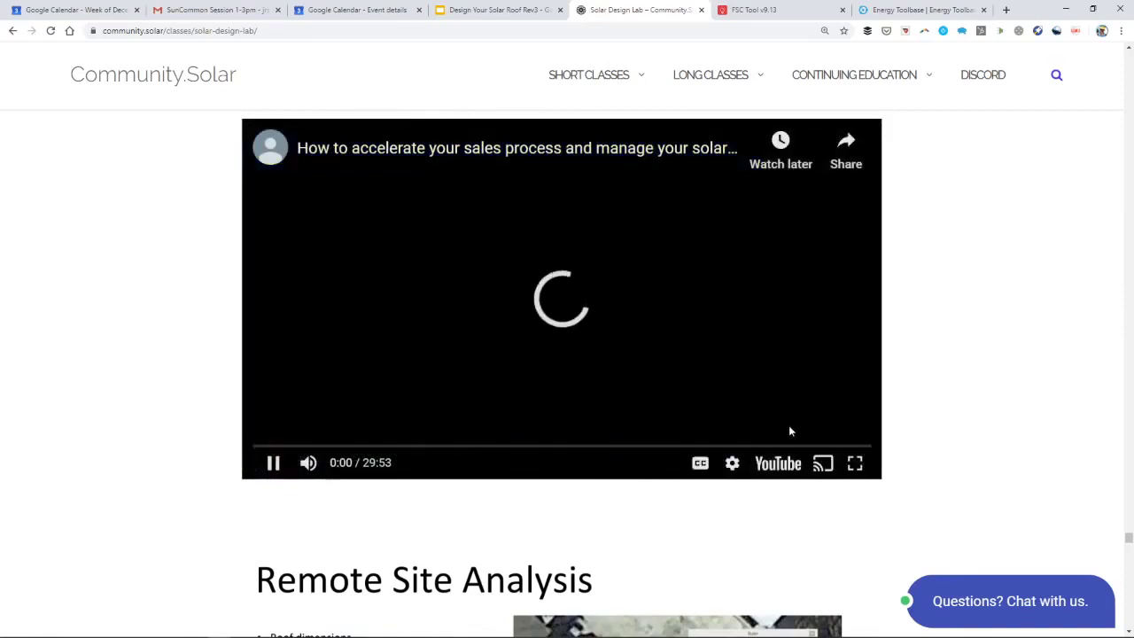
click(856, 464)
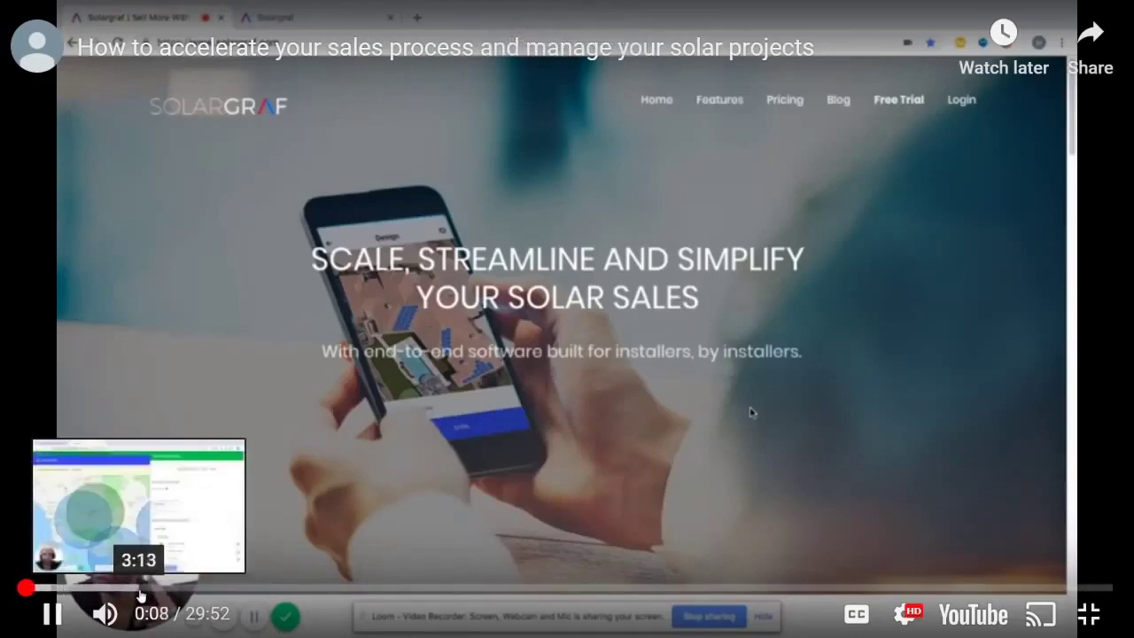
click(139, 587)
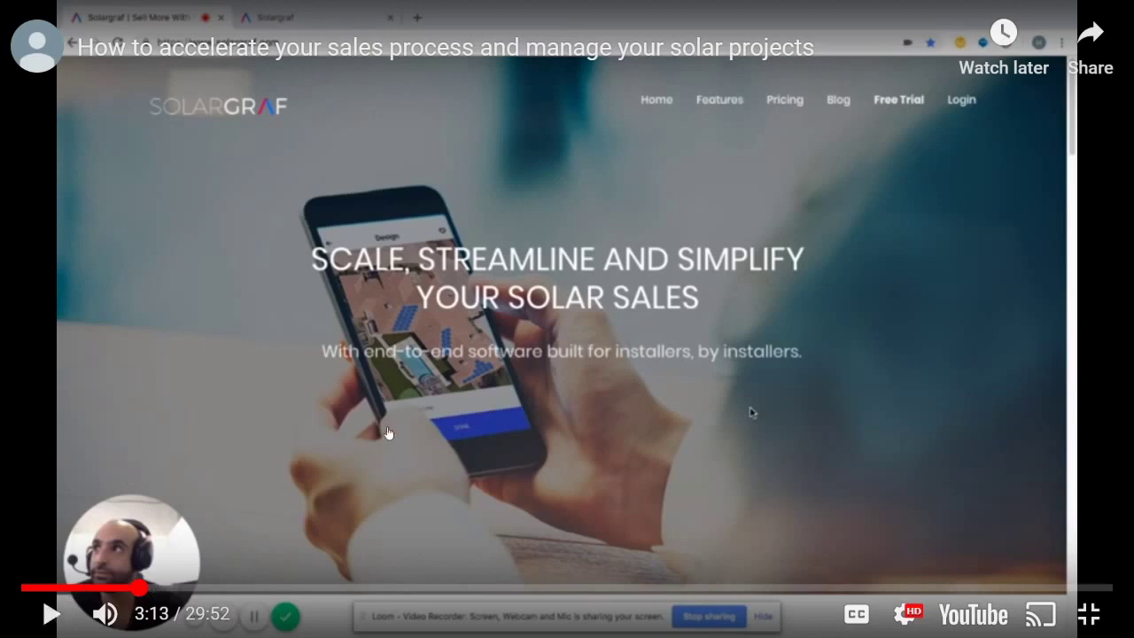
click(119, 587)
Step: Resume the demo and let it run to 3:32, where Bakersfield shows 4 competitors
key(k)
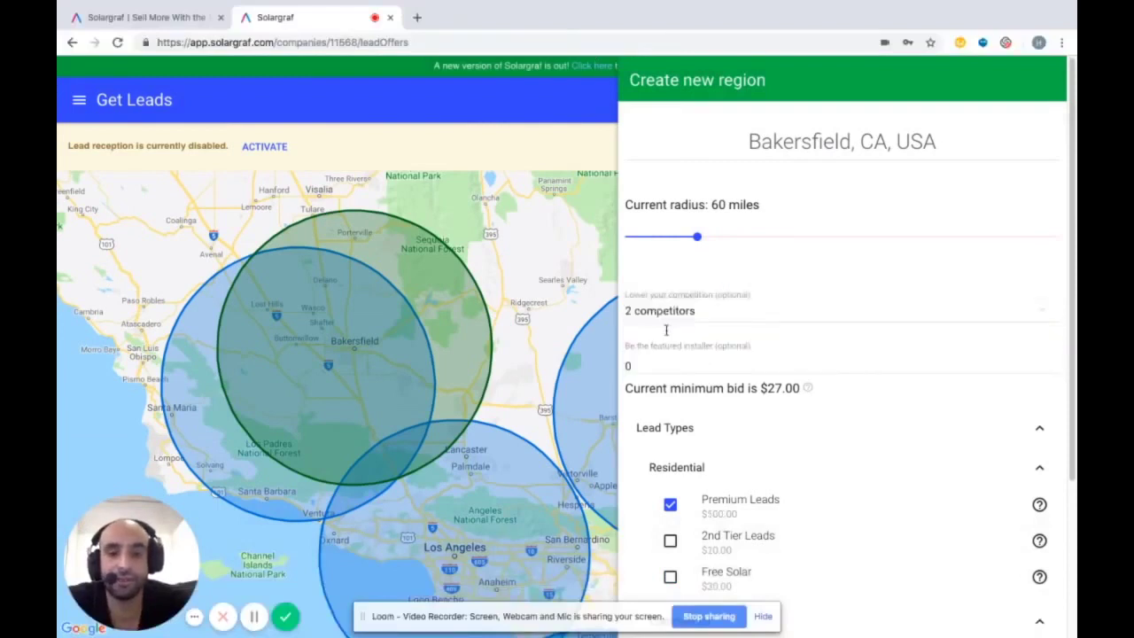
mouse_move(3, 473)
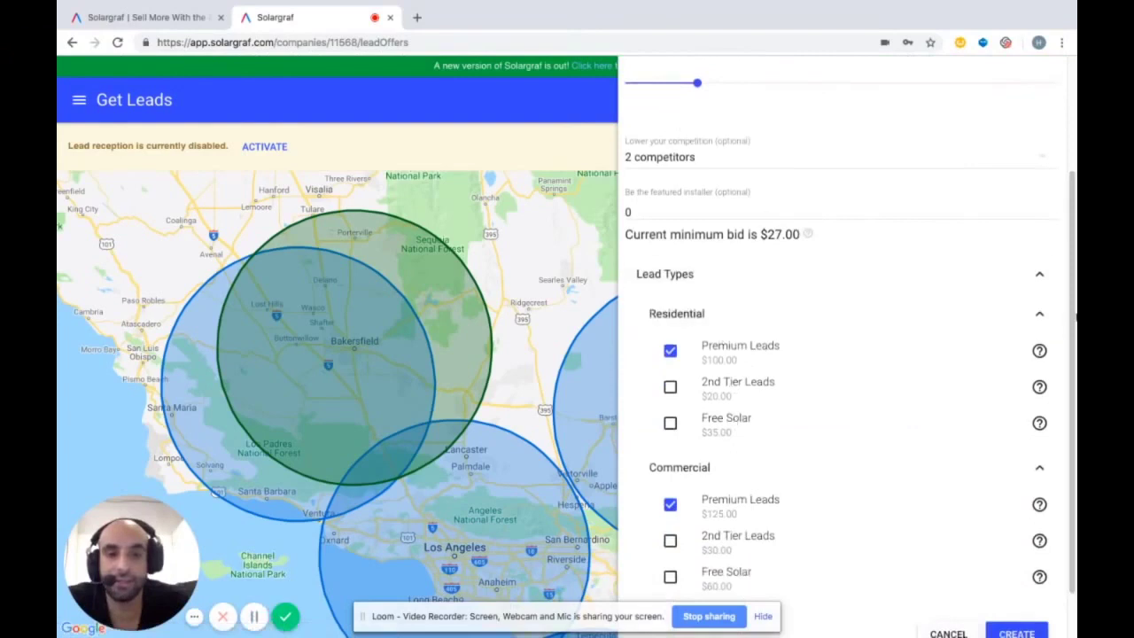
drag(1075, 316, 1074, 237)
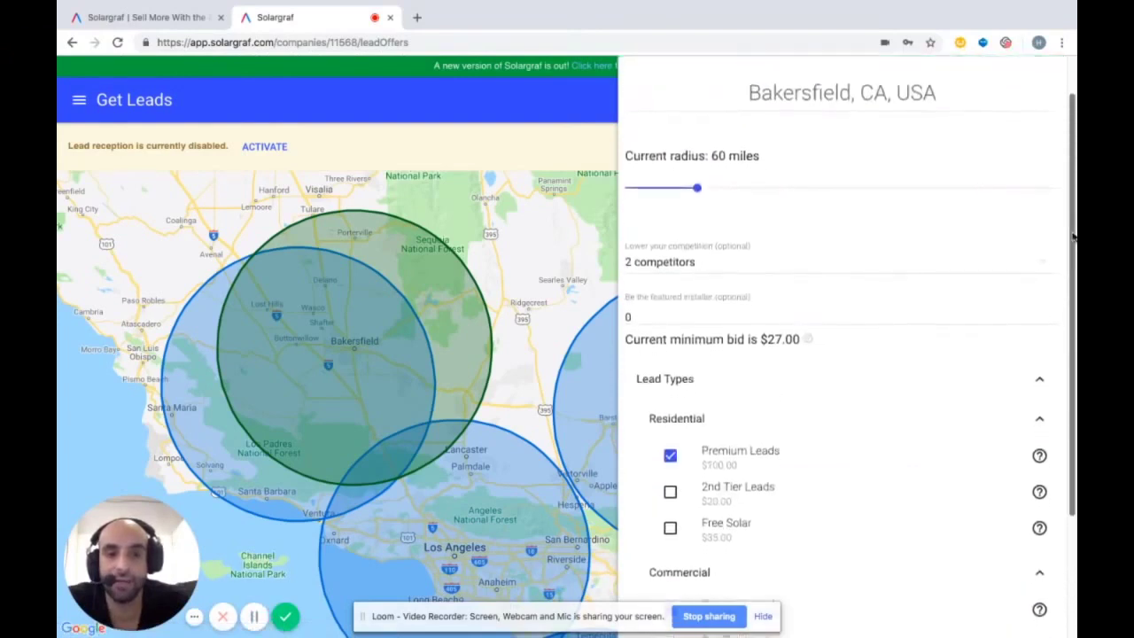
scroll(797, 221, down, 1)
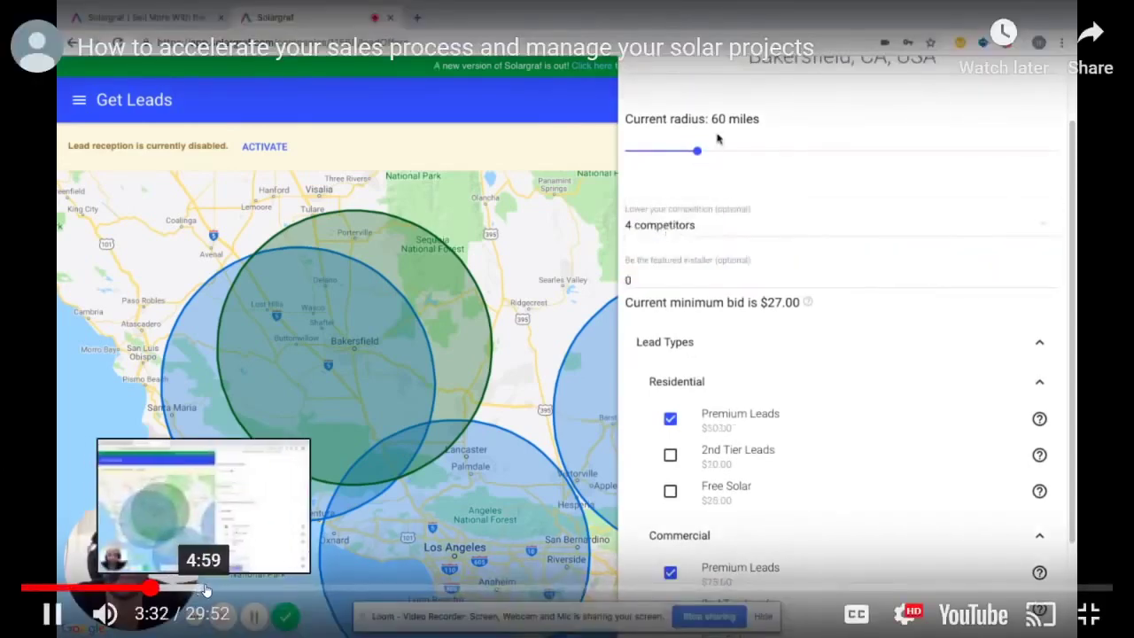
Step: Skip through 5:28, 6:27 and 7:33 to the New Project imagery form at 7:59
click(222, 588)
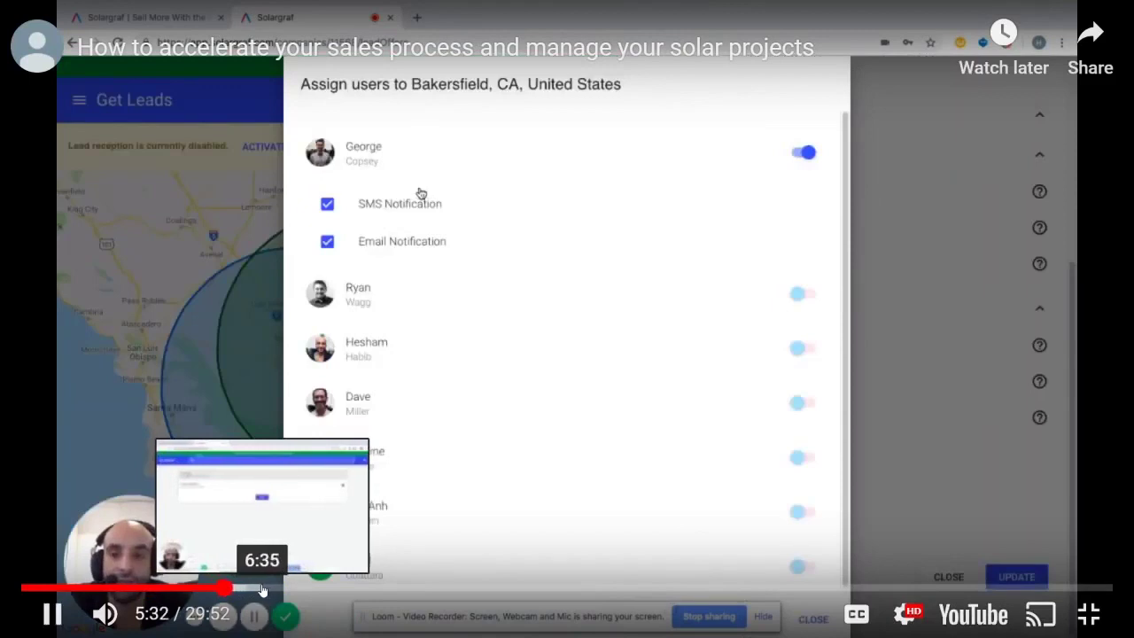
click(257, 589)
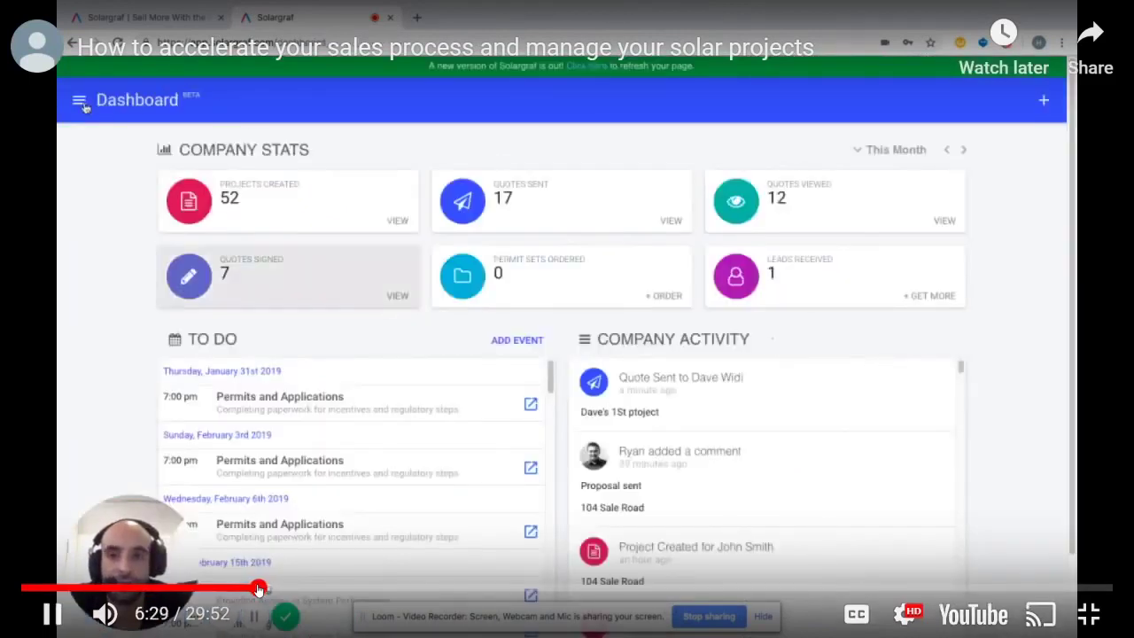
click(300, 589)
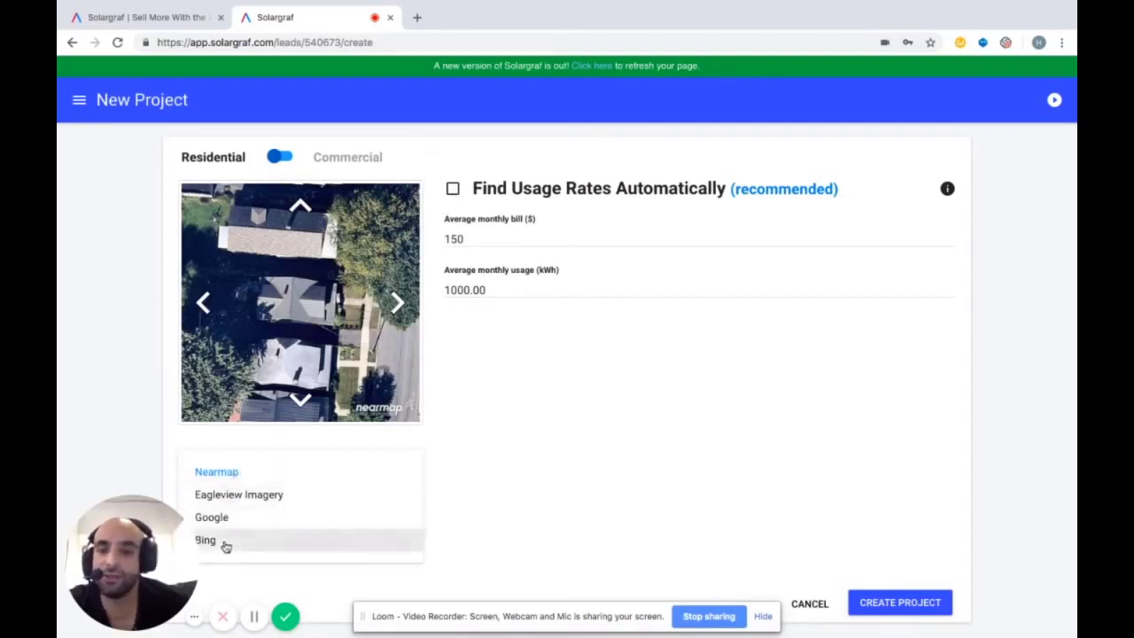
mouse_move(626, 504)
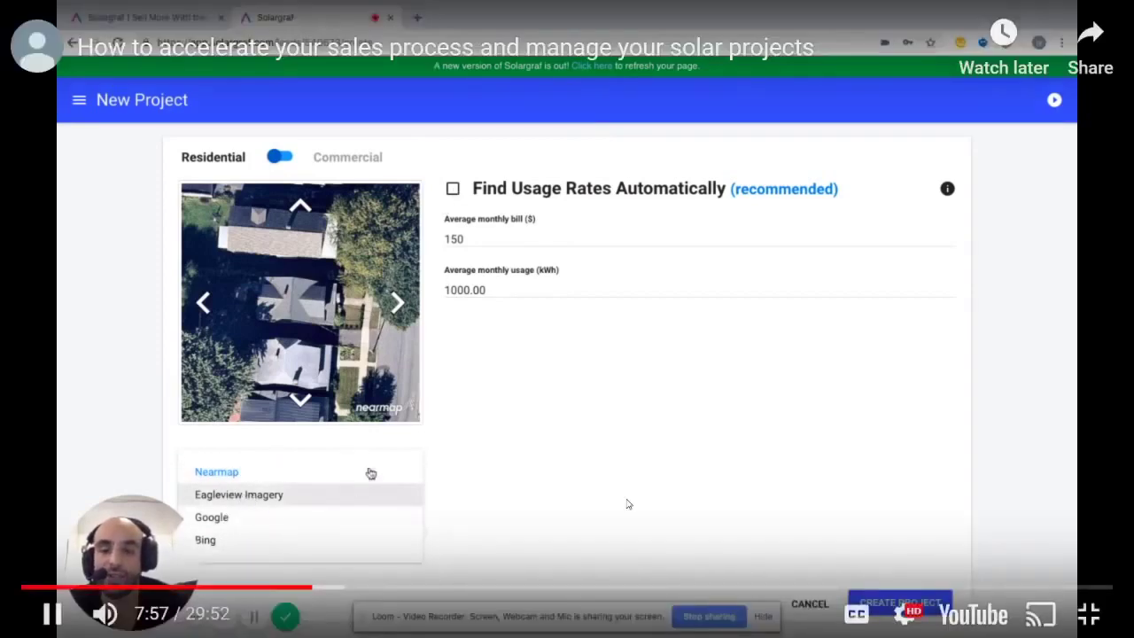
Step: Jump the demo to 9:18, showing the roof surface traced on Nearmap imagery
click(361, 587)
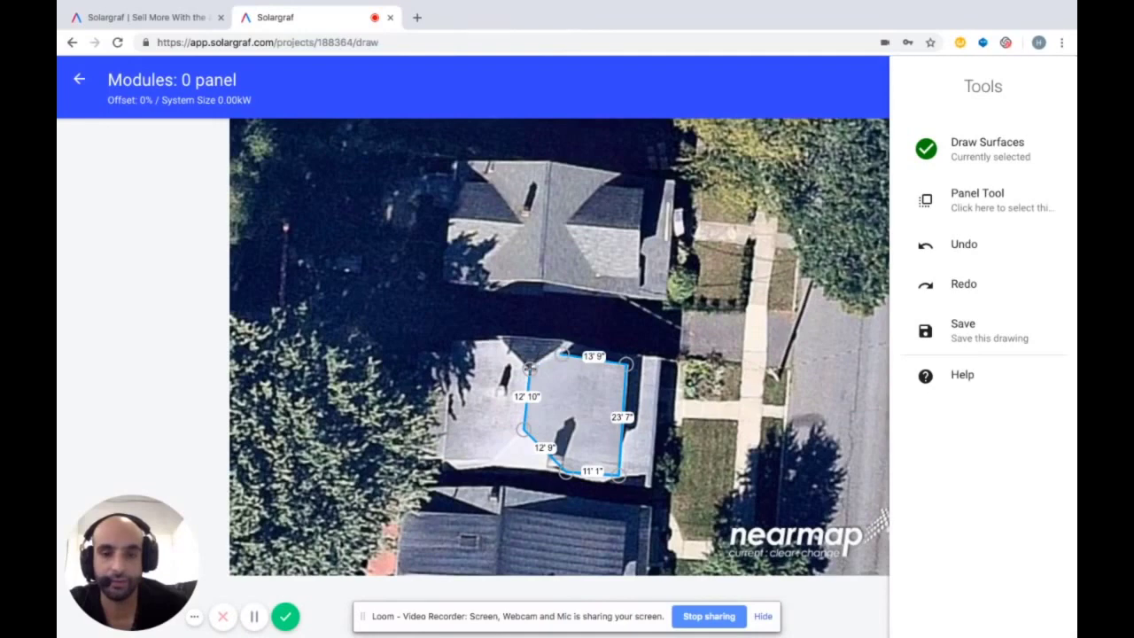
Step: Play on to 10:12, where 18 roof panels give a 5.58 kW system and 26.38% offset
click(527, 367)
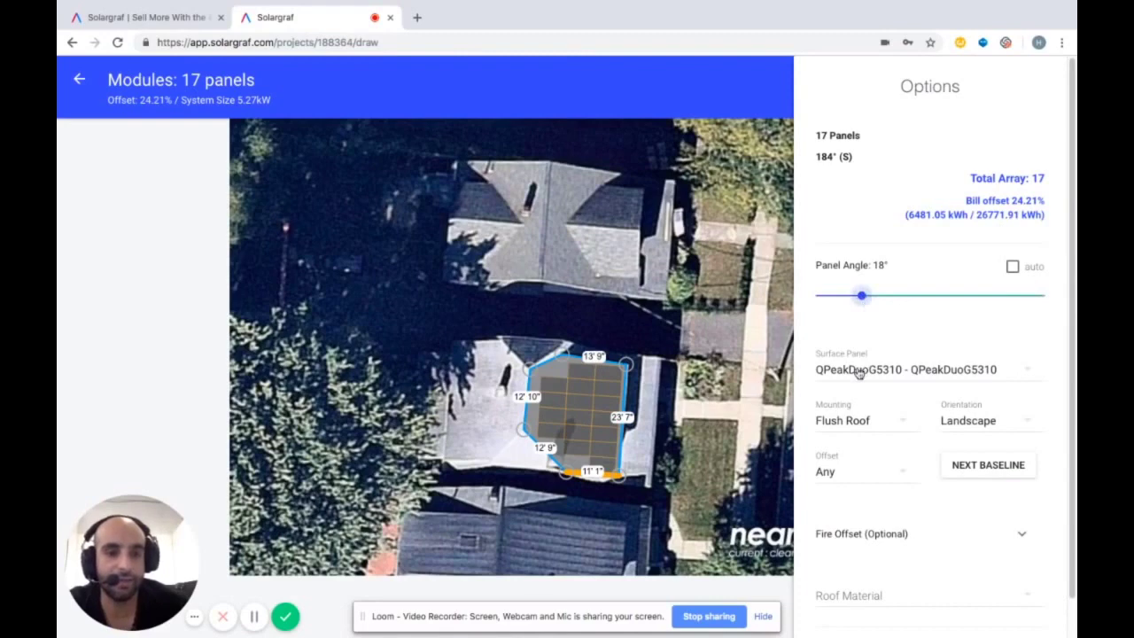
key(Right)
key(Right)
key(Right)
key(Right)
key(Right)
key(Right)
key(Right)
key(Right)
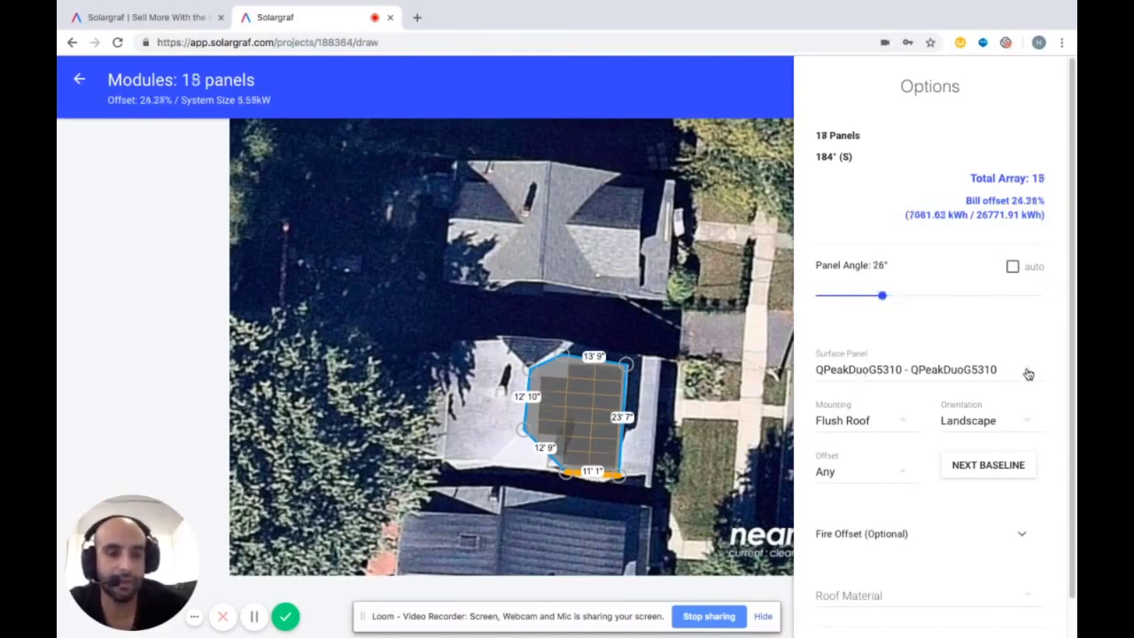
click(1027, 373)
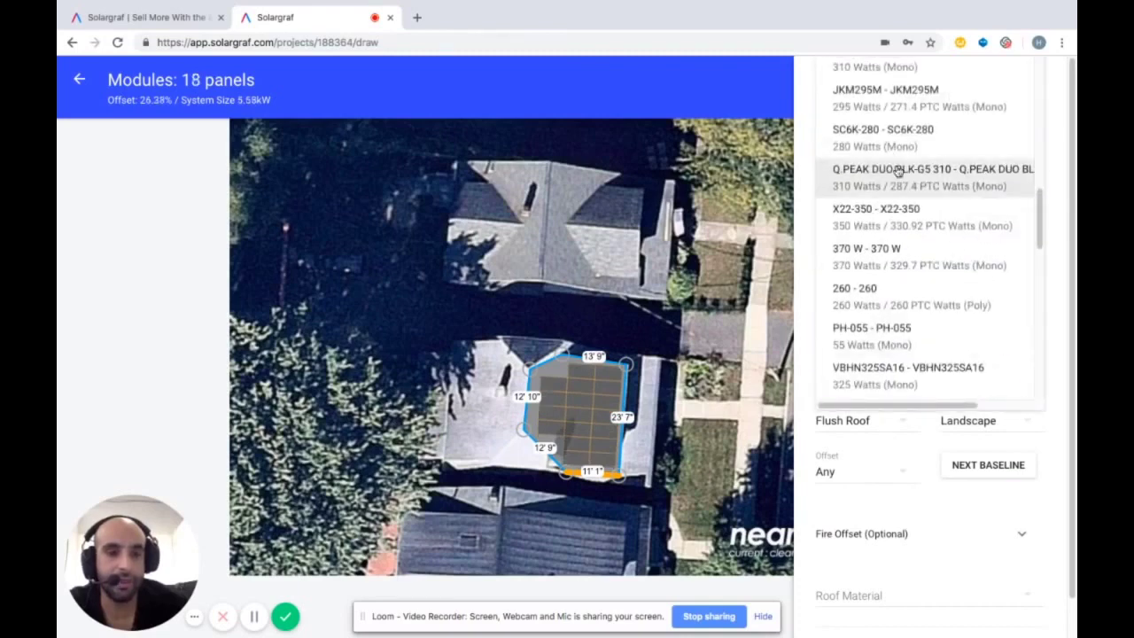
scroll(992, 195, down, 1)
scroll(970, 188, down, 2)
scroll(970, 191, down, 3)
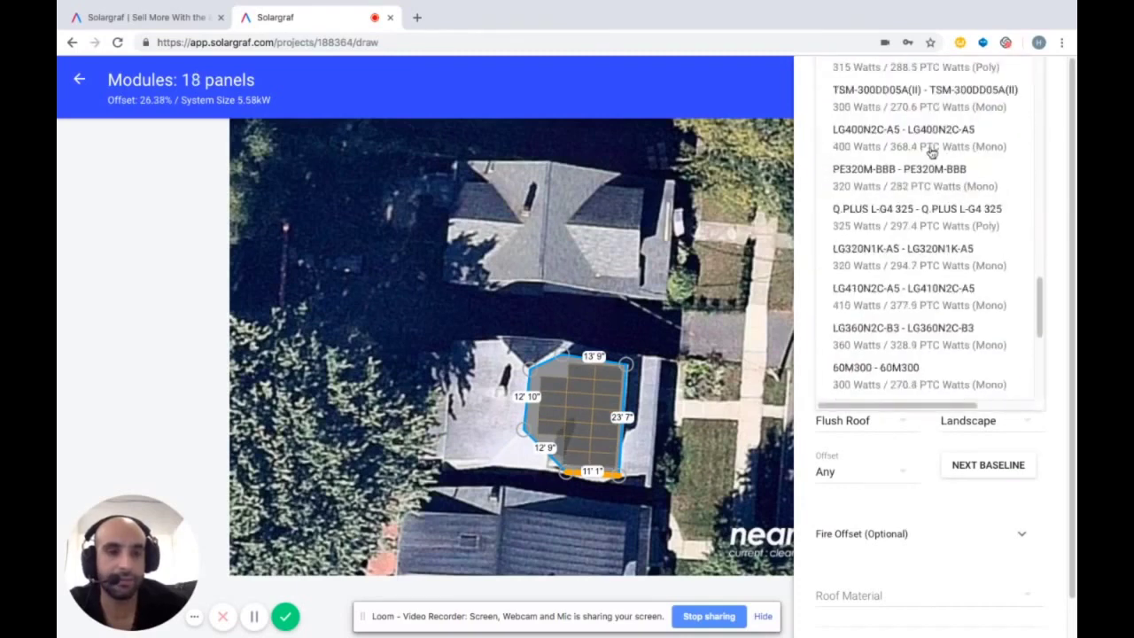
scroll(891, 213, down, 4)
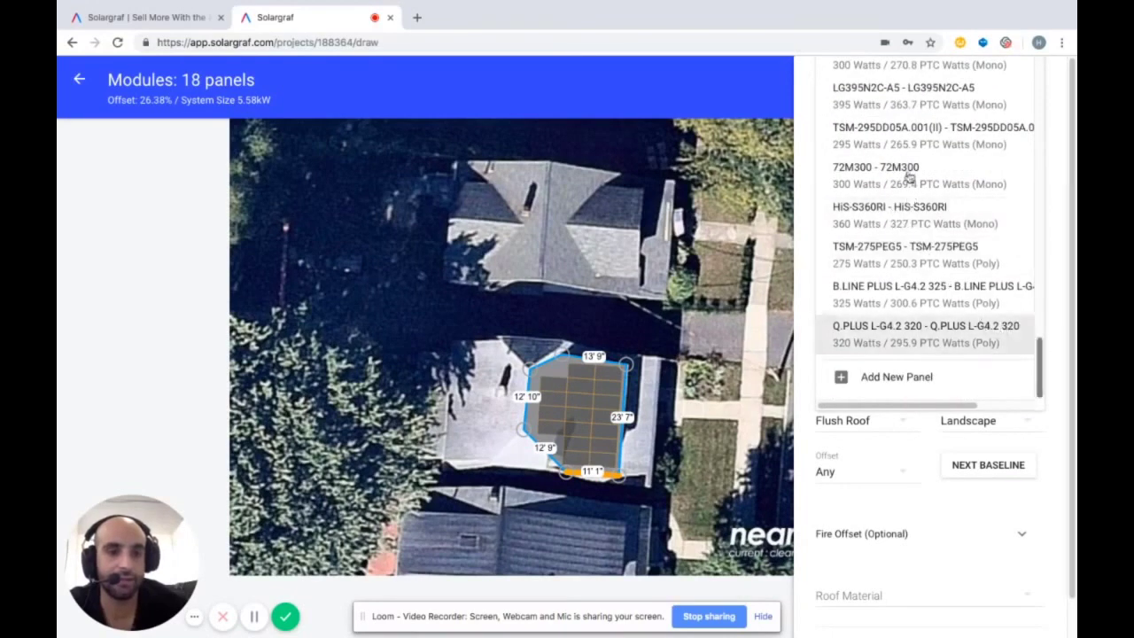
mouse_move(3, 535)
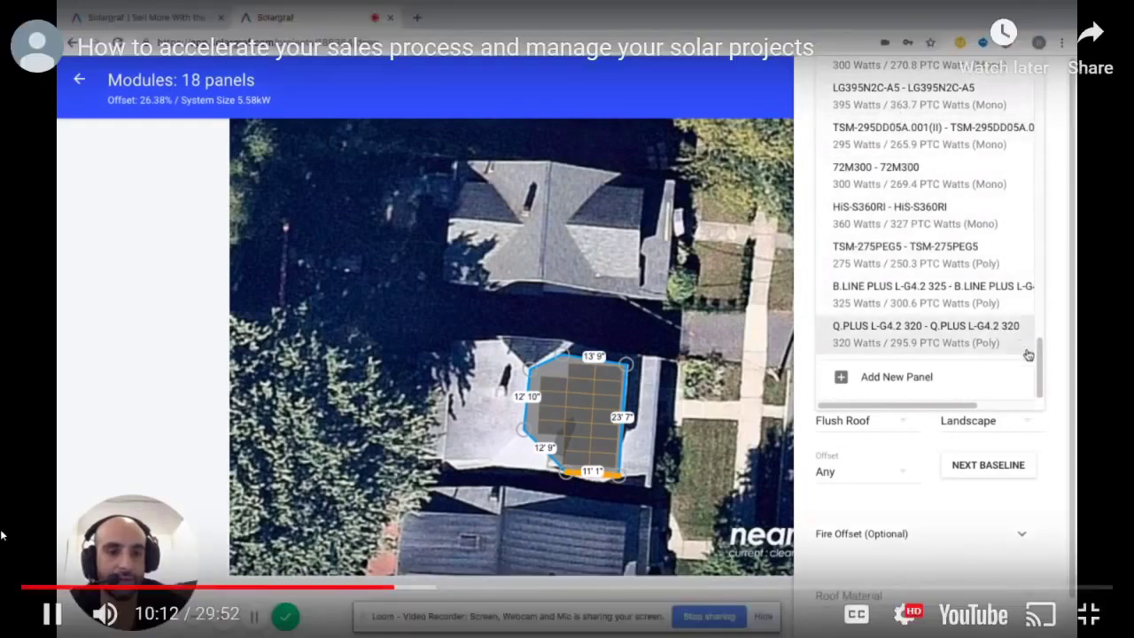